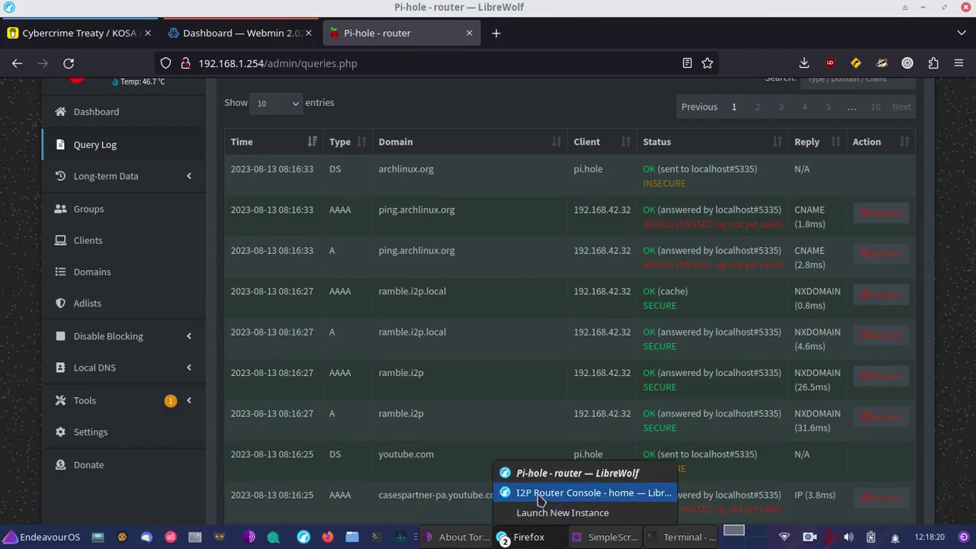
# Bring the I2P browser window to the front from the grouped taskbar entry.
pyautogui.click(510, 523)
# In the dns-filtered about:config, set network.dns.disableIPv6 and network.dns.disabled to true.
pyautogui.click(364, 59)
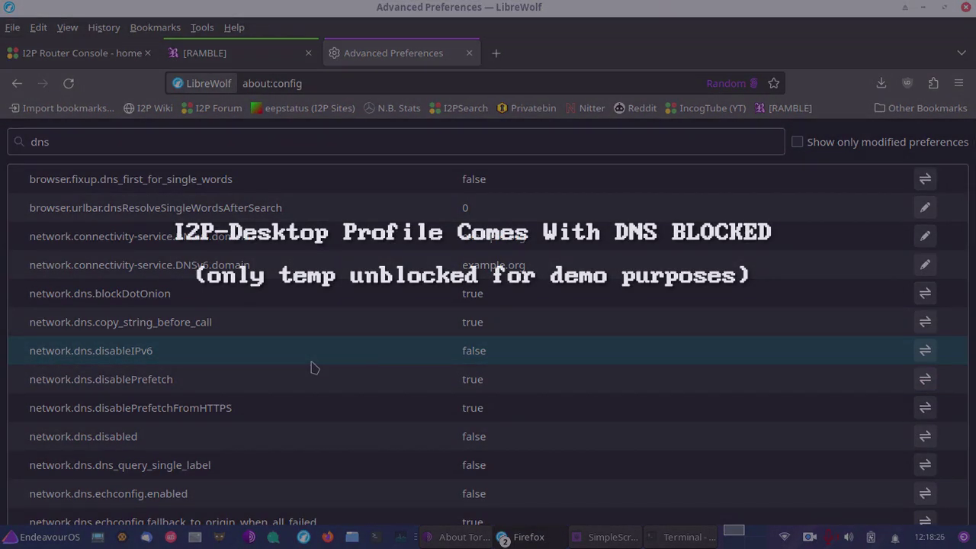
pyautogui.doubleClick(311, 363)
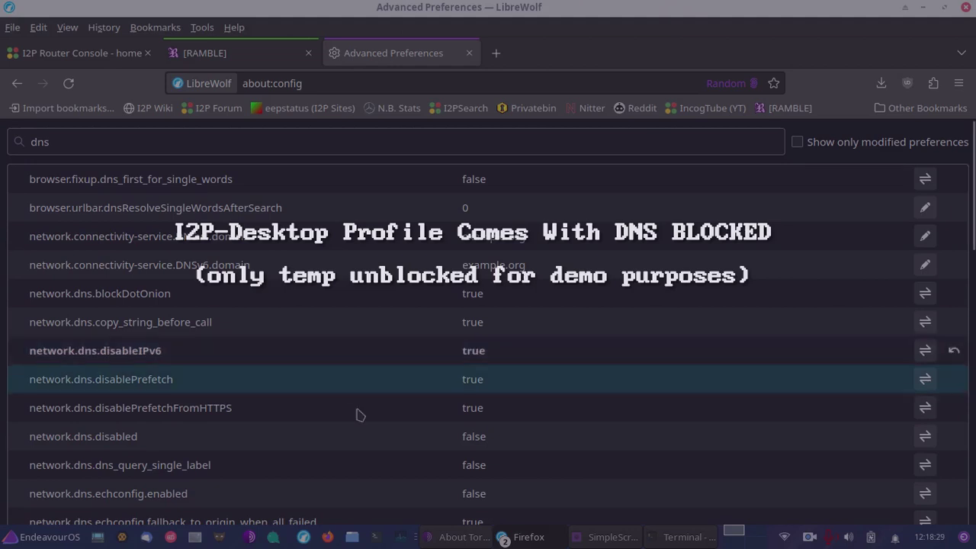
pyautogui.doubleClick(318, 437)
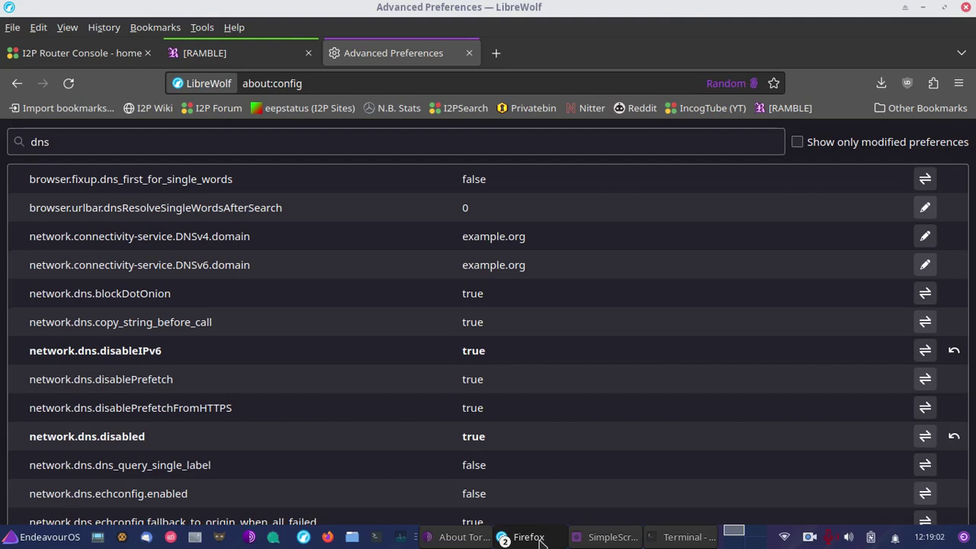
pyautogui.click(539, 542)
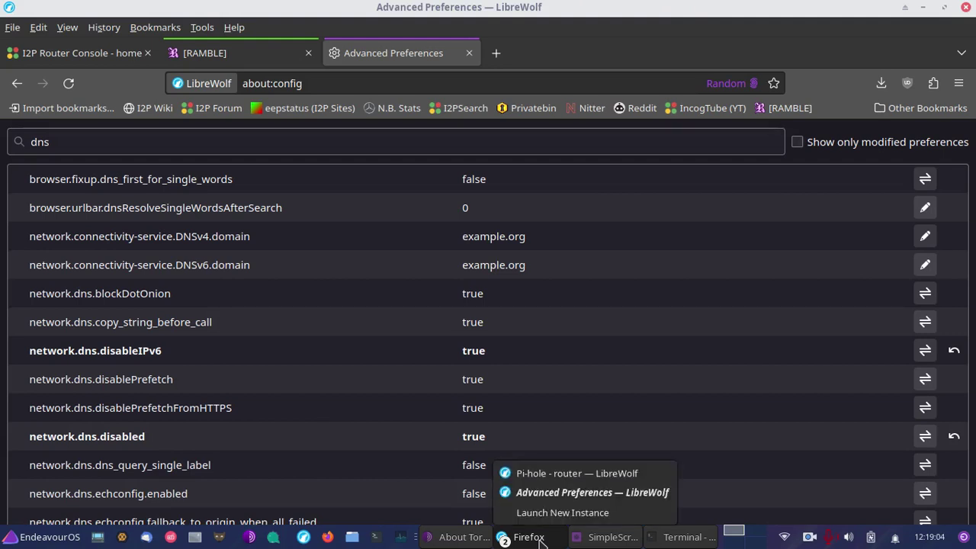
pyautogui.click(564, 473)
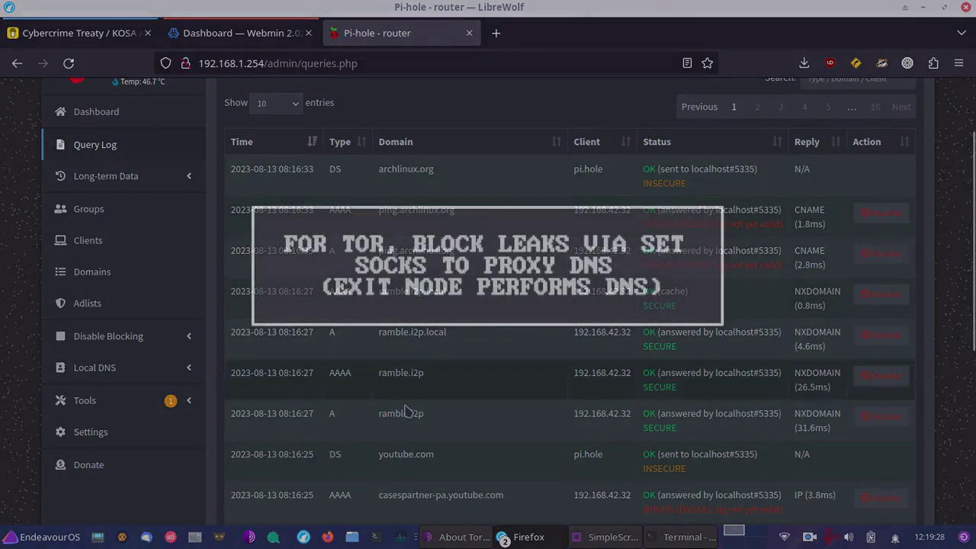
pyautogui.scroll(-4, 411, 477)
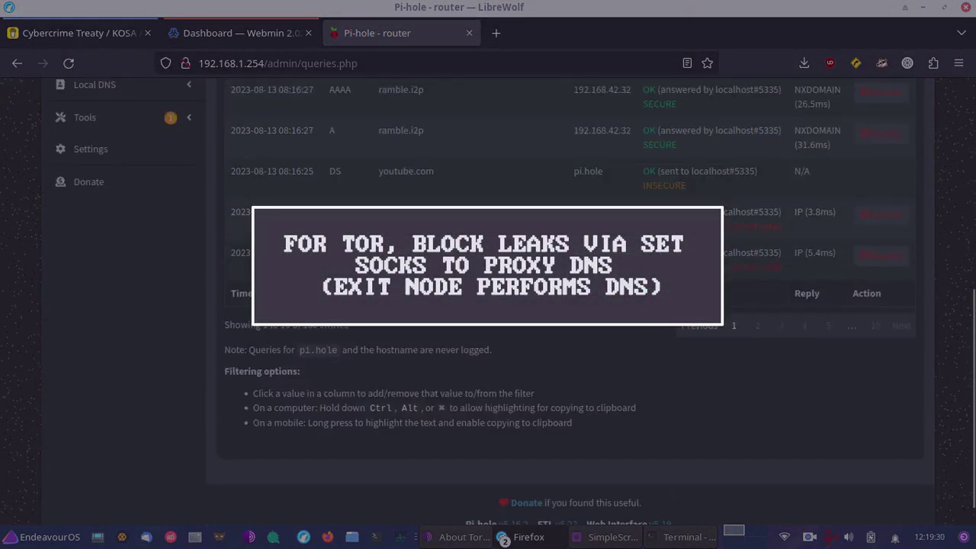
pyautogui.scroll(5, 570, 305)
pyautogui.scroll(-1, 443, 329)
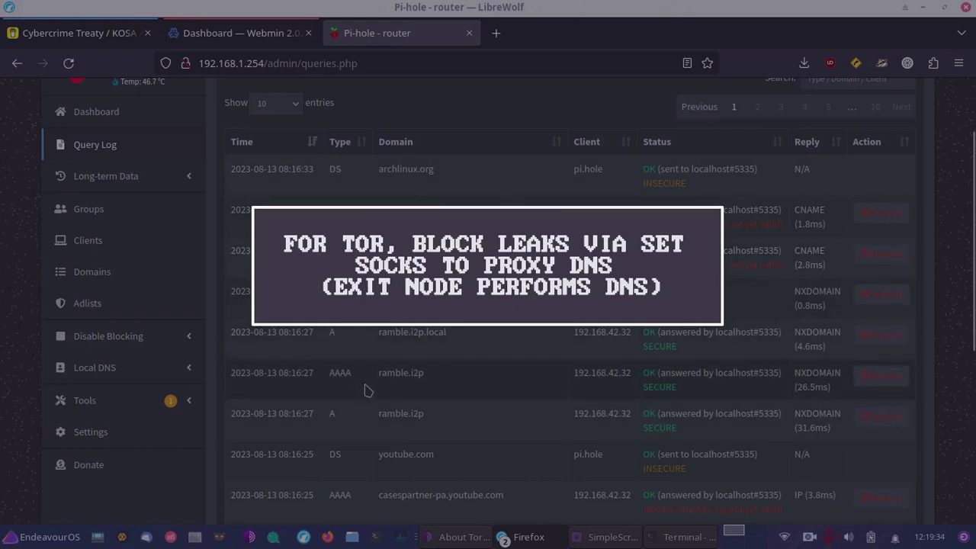
pyautogui.click(507, 537)
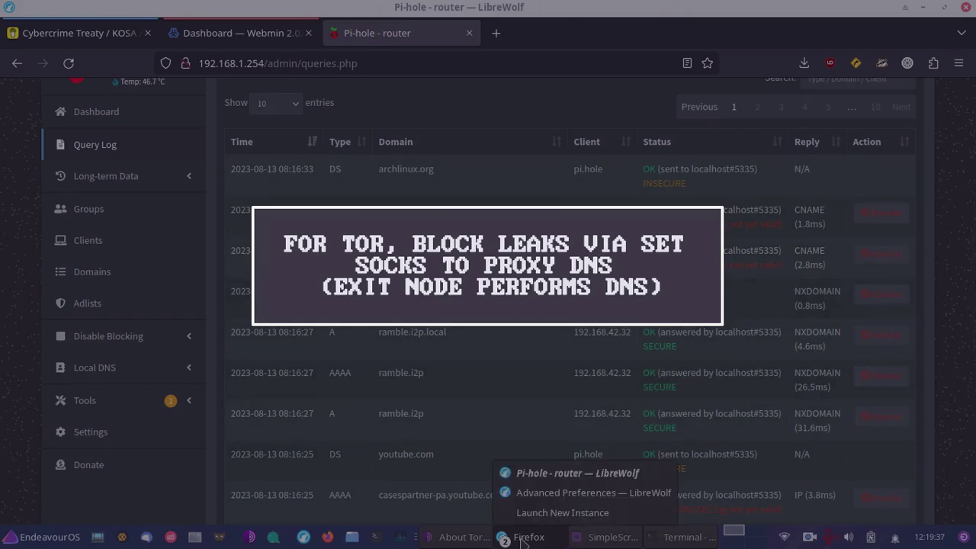
pyautogui.click(538, 492)
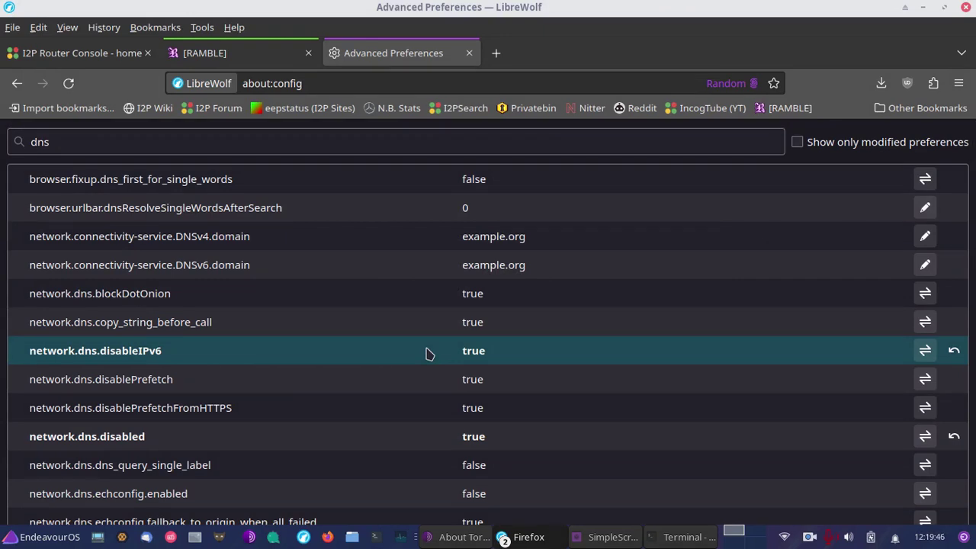
# Set network.dns.disabled and network.dns.disableIPv6 to false, then switch to the Pi-hole query log.
pyautogui.doubleClick(464, 437)
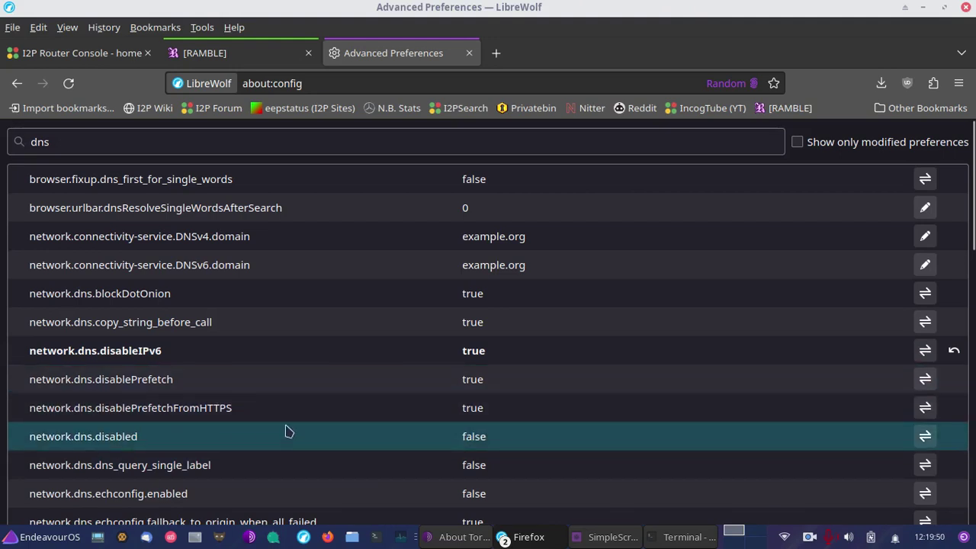
pyautogui.doubleClick(445, 363)
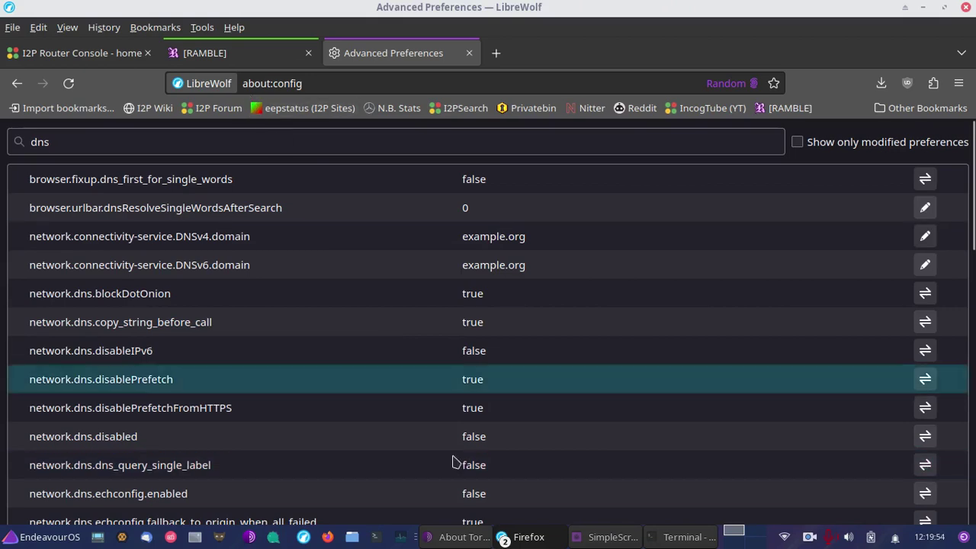
pyautogui.click(526, 537)
pyautogui.click(558, 480)
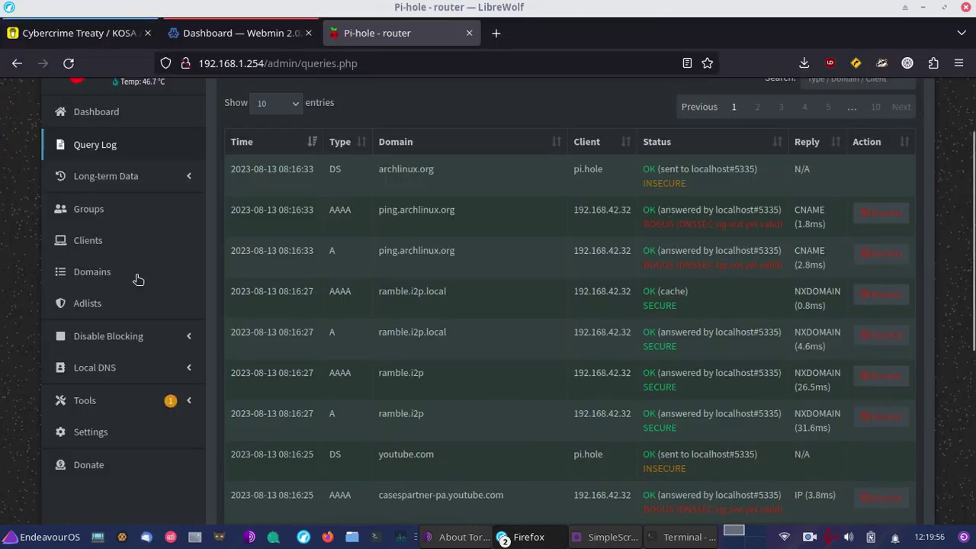
# Reload the Pi-hole query log for the latest lookups, then switch back to Advanced Preferences.
pyautogui.click(68, 64)
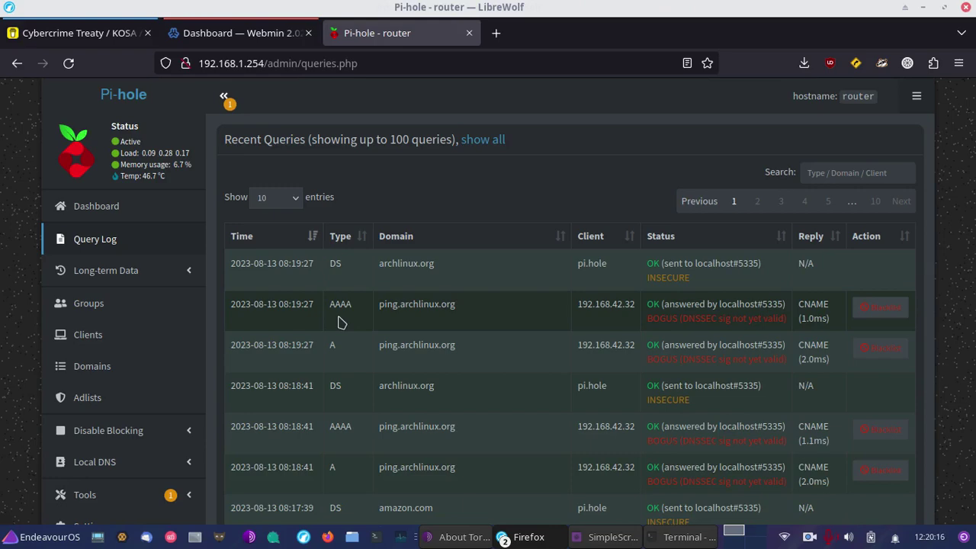
pyautogui.click(544, 533)
pyautogui.click(559, 493)
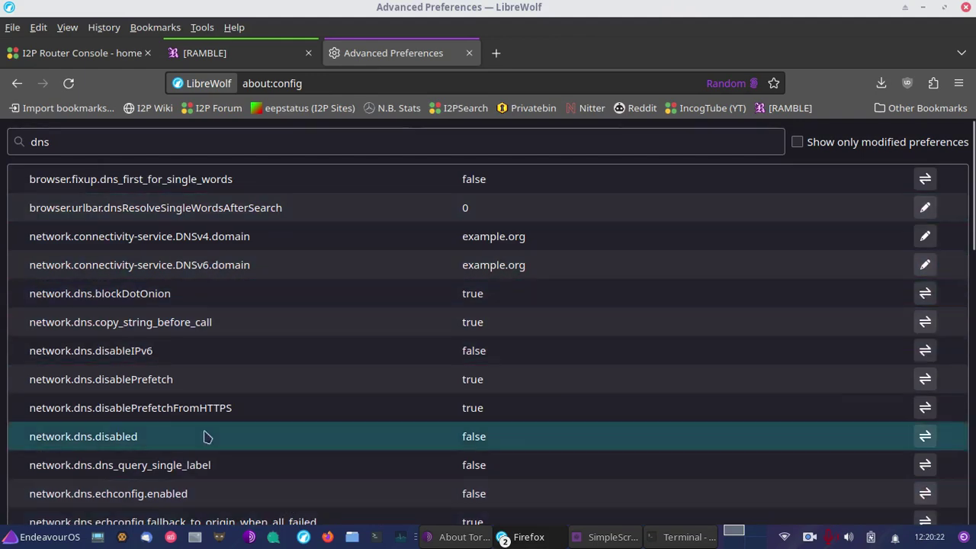
# From the I2P Router Console, open Git Project Hosting in a new I2P container tab.
pyautogui.click(244, 57)
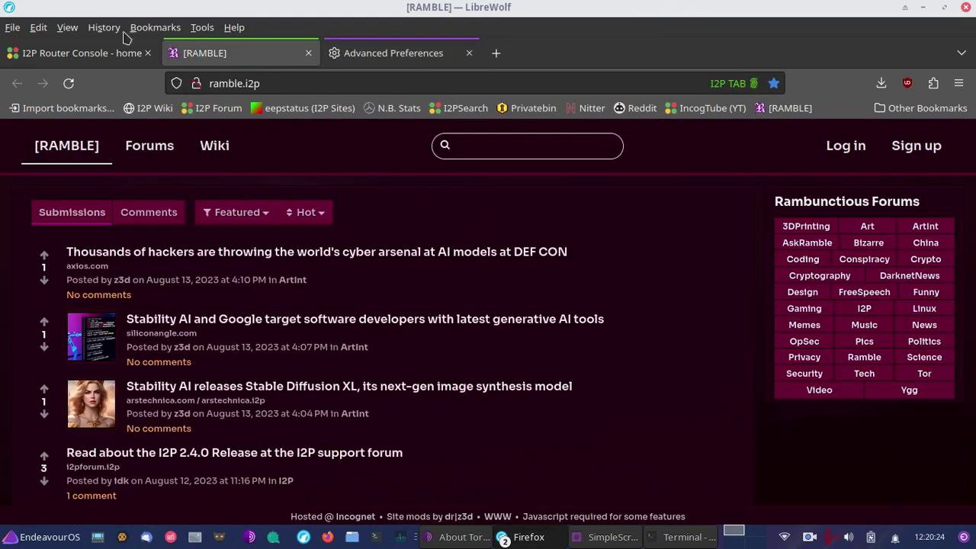
pyautogui.click(76, 53)
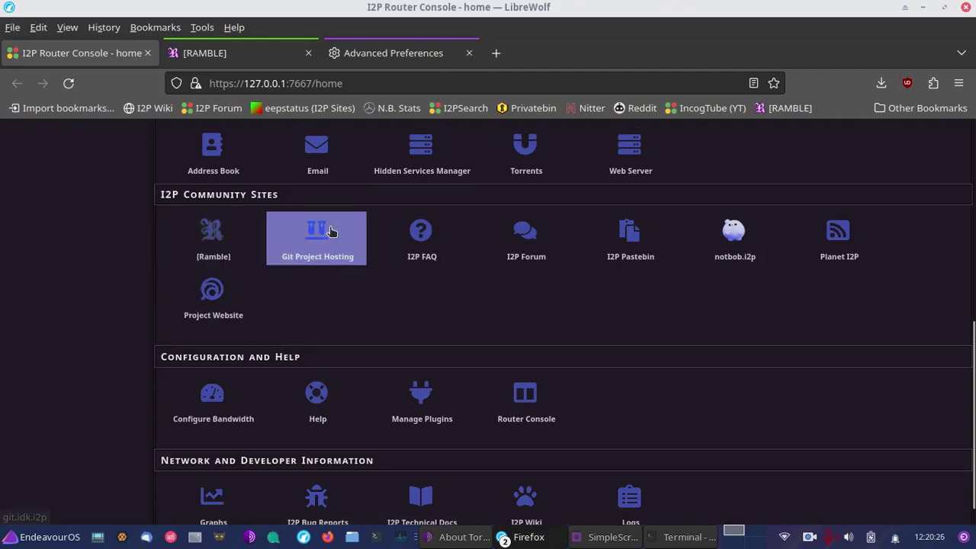
pyautogui.rightClick(329, 231)
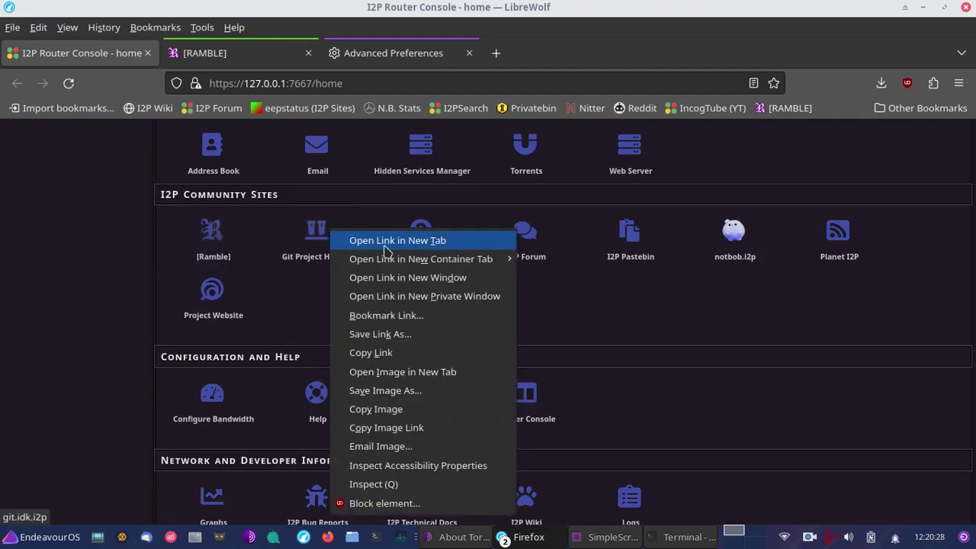
pyautogui.click(533, 262)
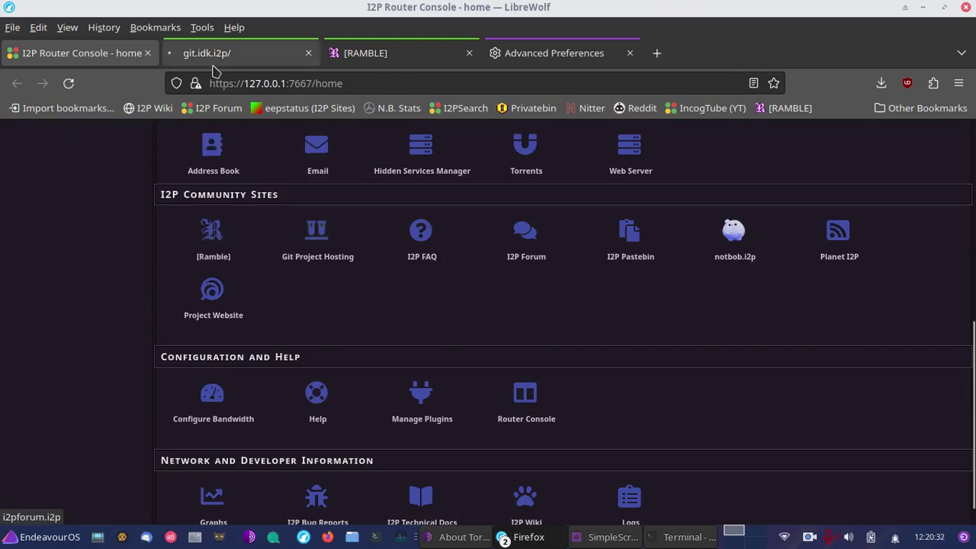
# Open the I2P Forum in a new I2P container tab and view the forum page.
pyautogui.rightClick(543, 251)
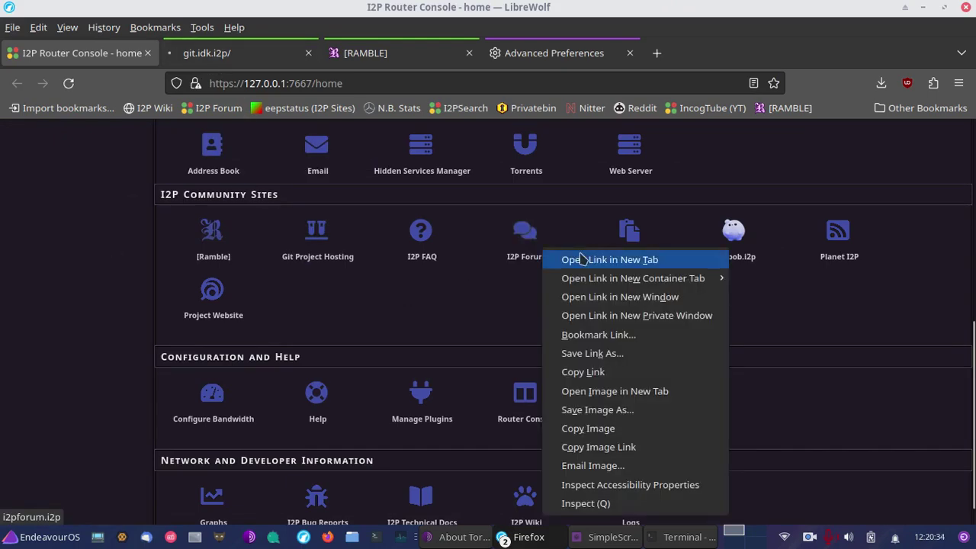
pyautogui.moveTo(648, 278)
pyautogui.click(762, 279)
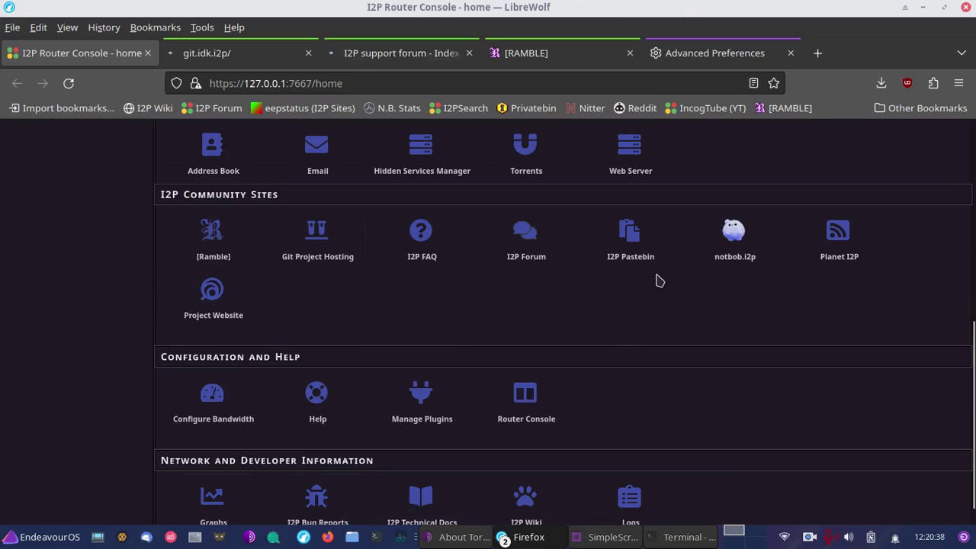
pyautogui.click(397, 47)
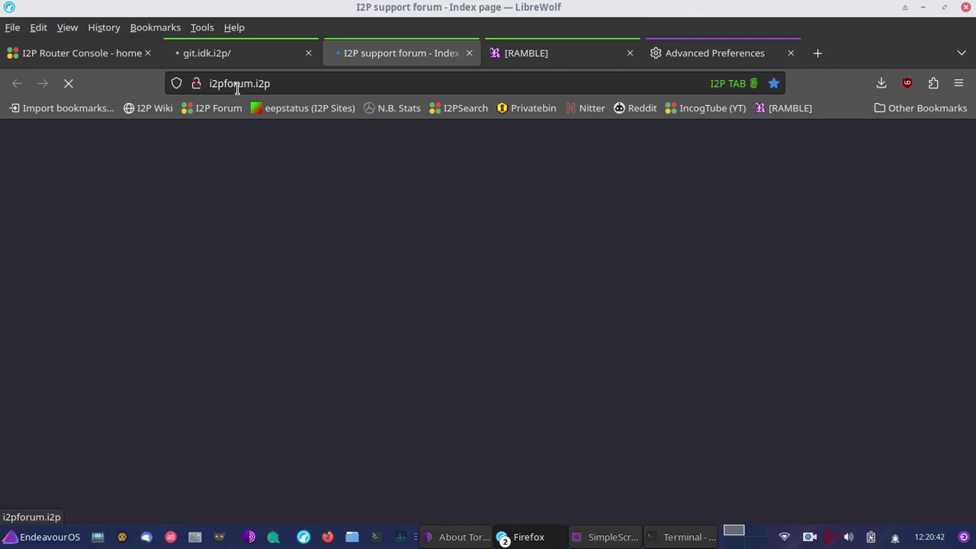
# Glance at the Pi-hole query log, then return to the advanced preferences tab.
pyautogui.click(526, 537)
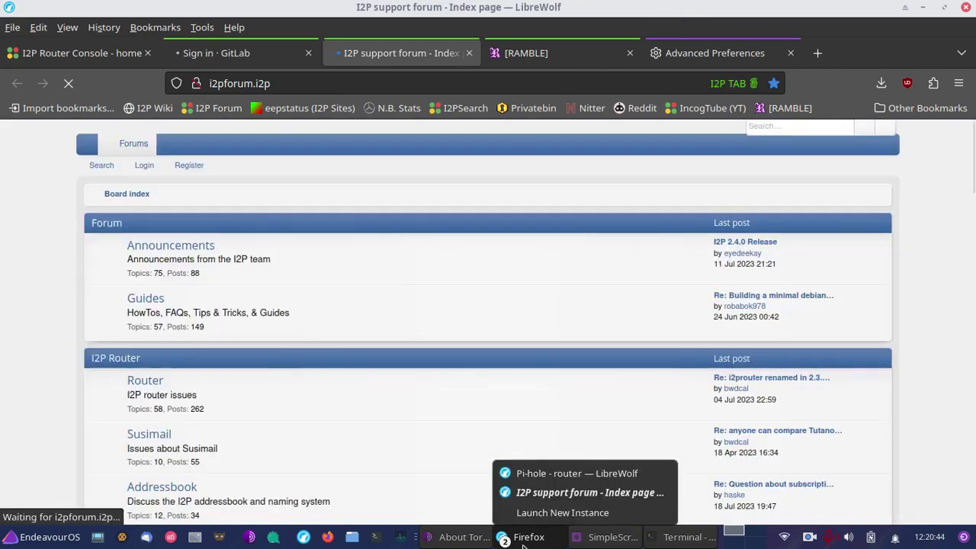
pyautogui.click(564, 468)
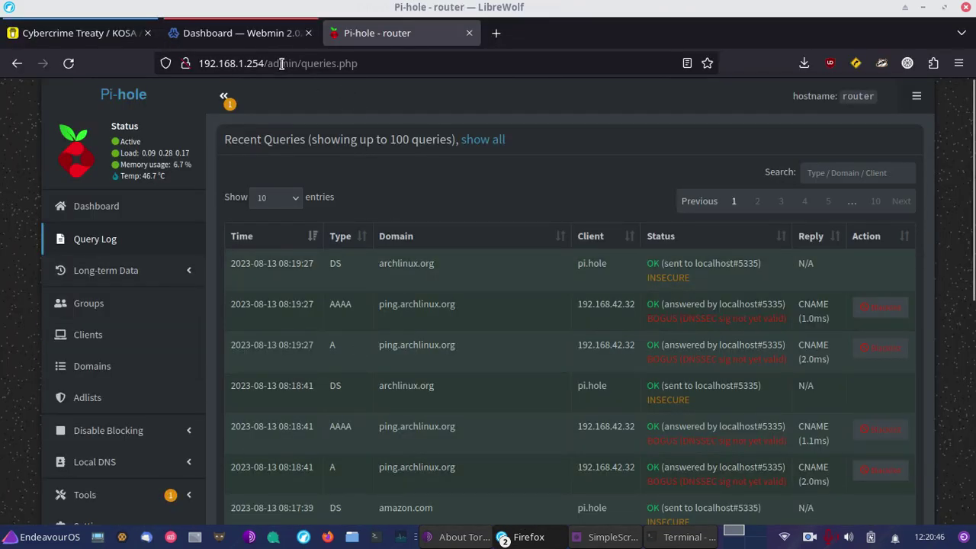
pyautogui.click(507, 536)
pyautogui.click(534, 494)
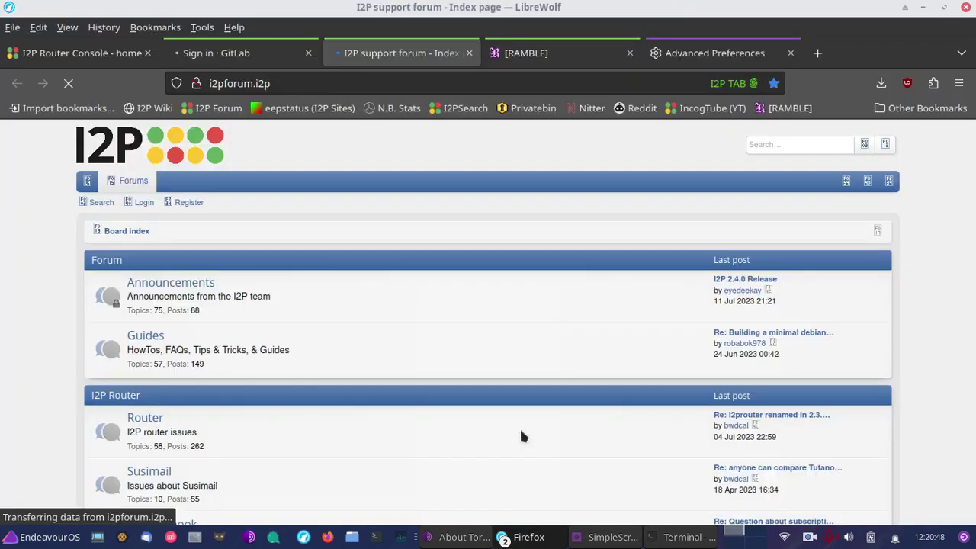
pyautogui.click(769, 55)
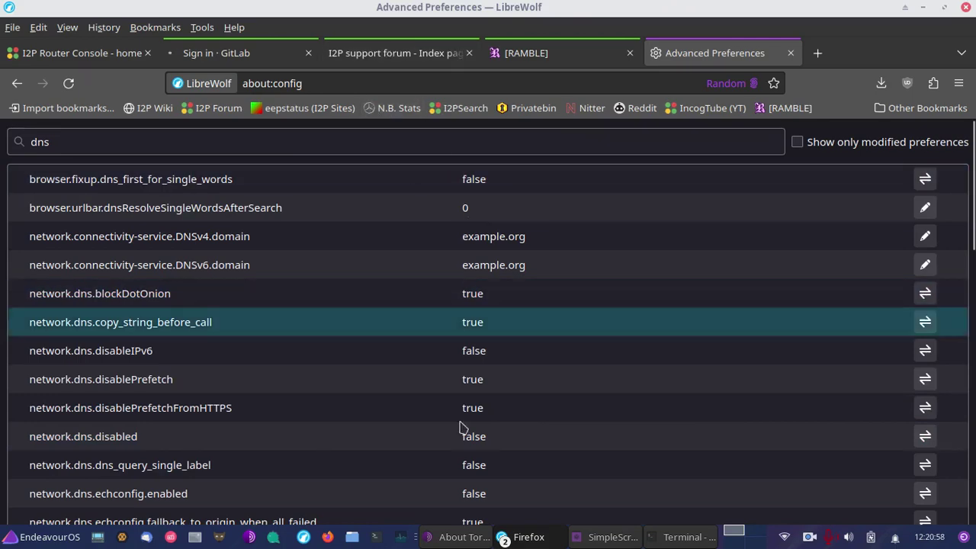
# Switch to Pi-hole and reload the query log to see the new i2pforum.i2p lookups.
pyautogui.click(526, 537)
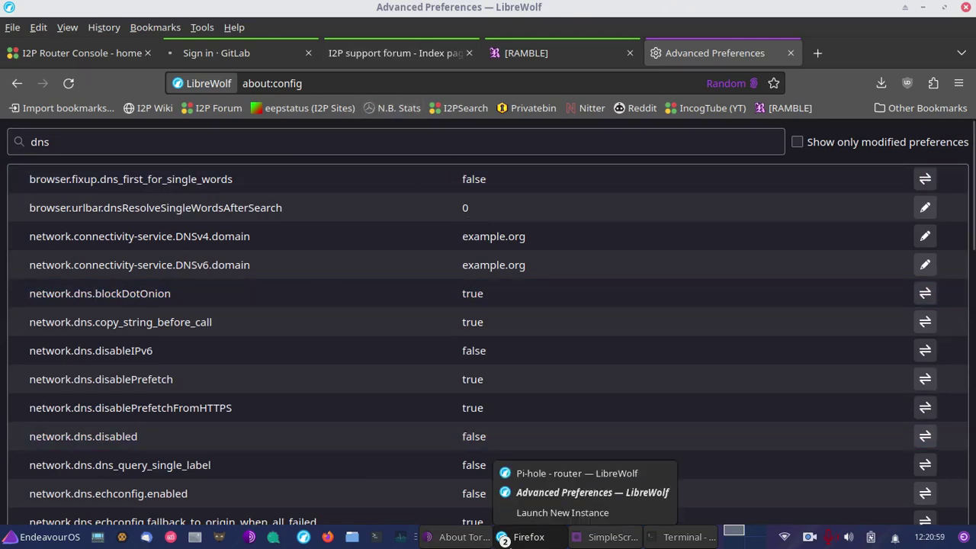
pyautogui.click(560, 472)
pyautogui.click(69, 64)
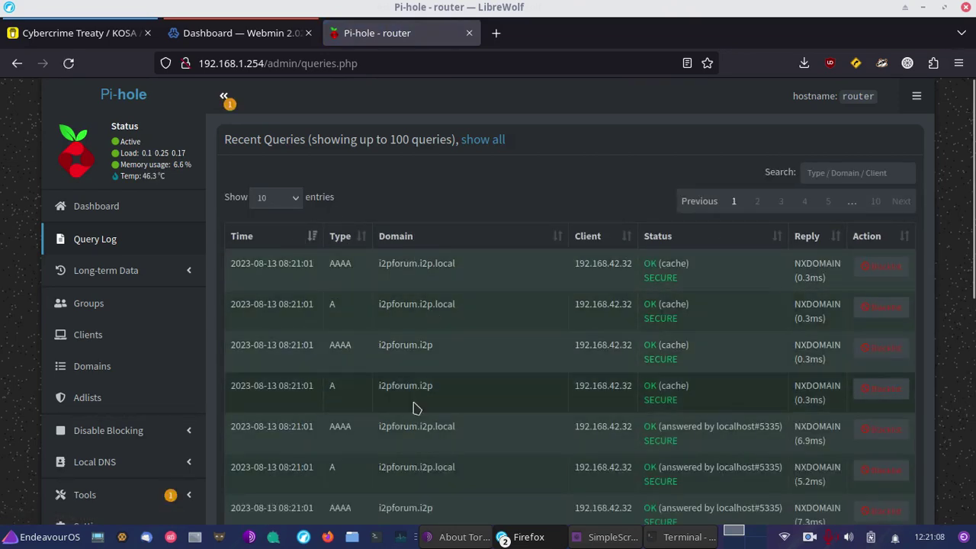
# Back in about:config, set network.dns.disableIPv6 and network.dns.disabled to true again.
pyautogui.click(525, 536)
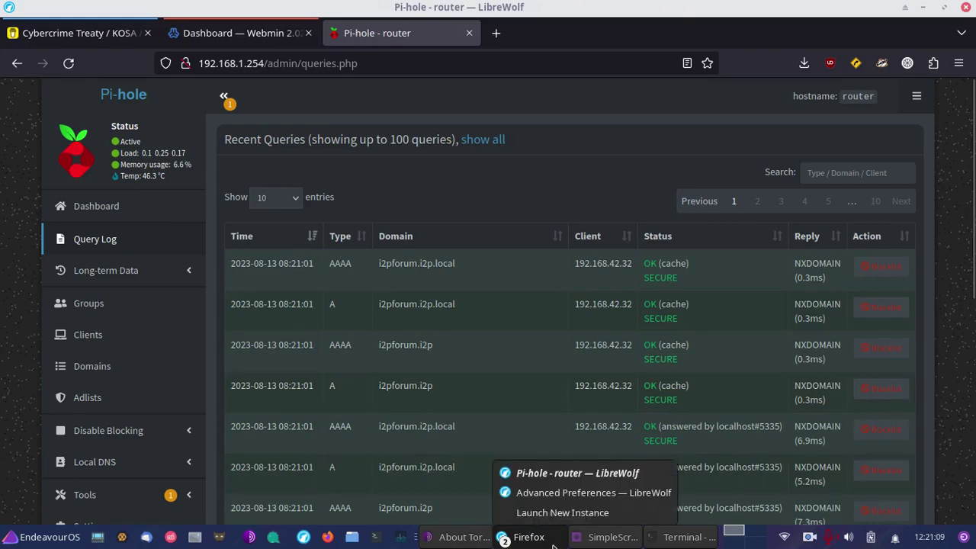
pyautogui.click(538, 491)
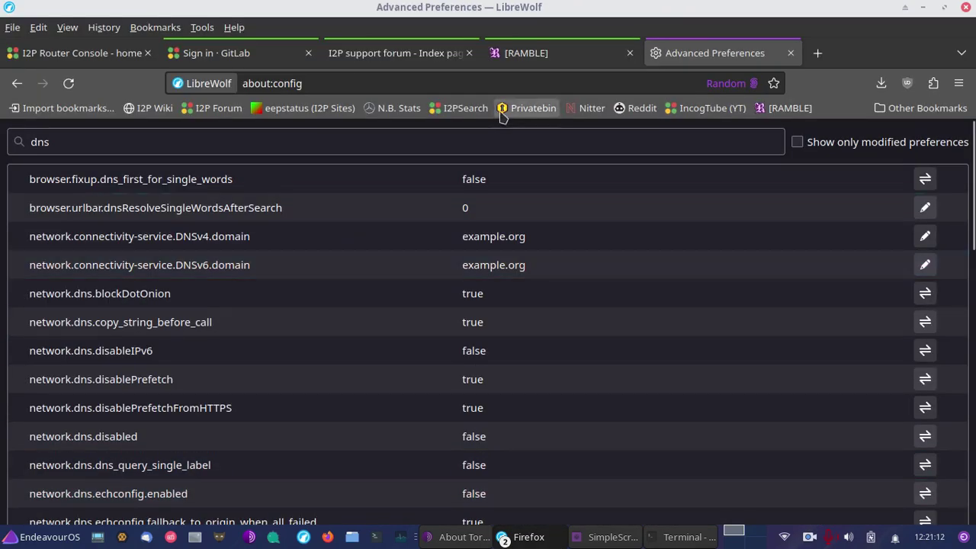
pyautogui.doubleClick(360, 349)
pyautogui.doubleClick(400, 439)
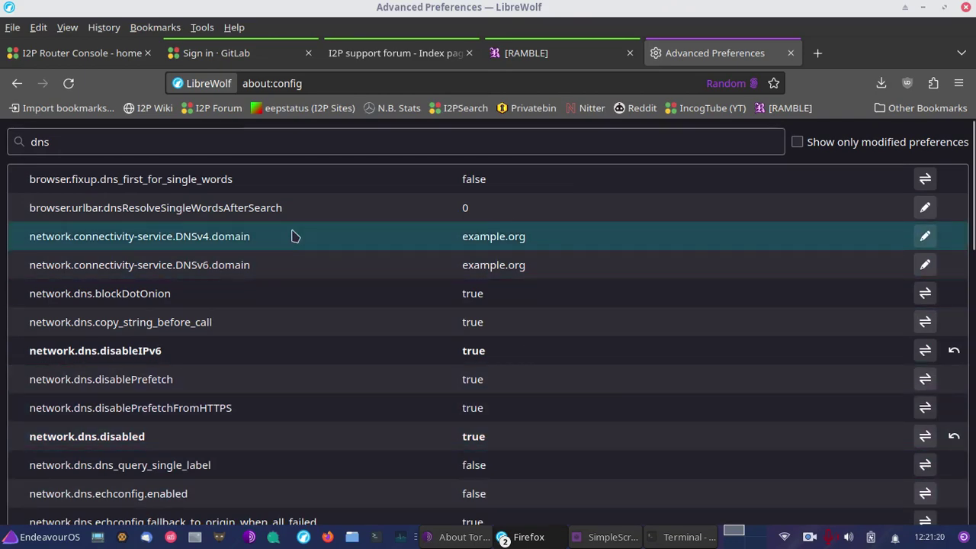
# From the I2P Router Console, open I2P Pastebin in a new I2P container tab.
pyautogui.click(78, 58)
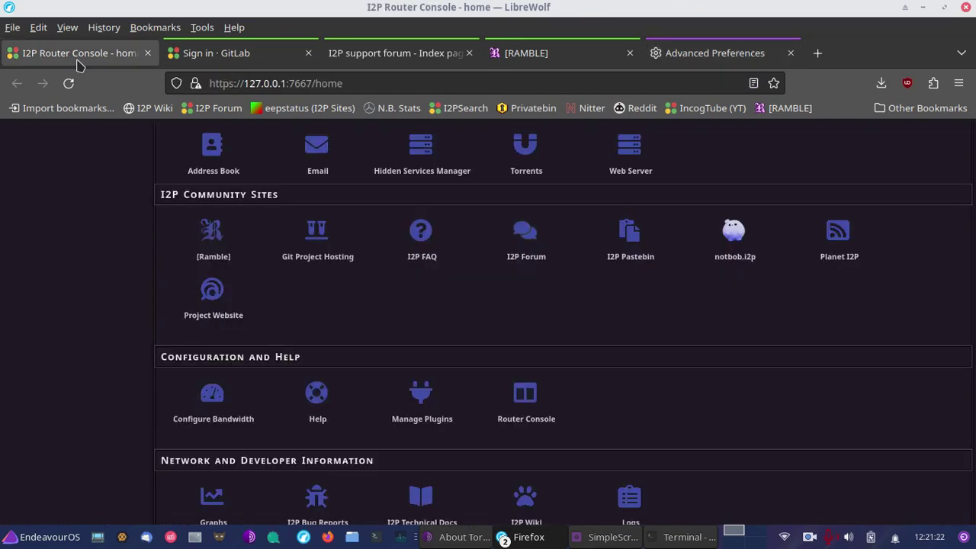
pyautogui.rightClick(607, 253)
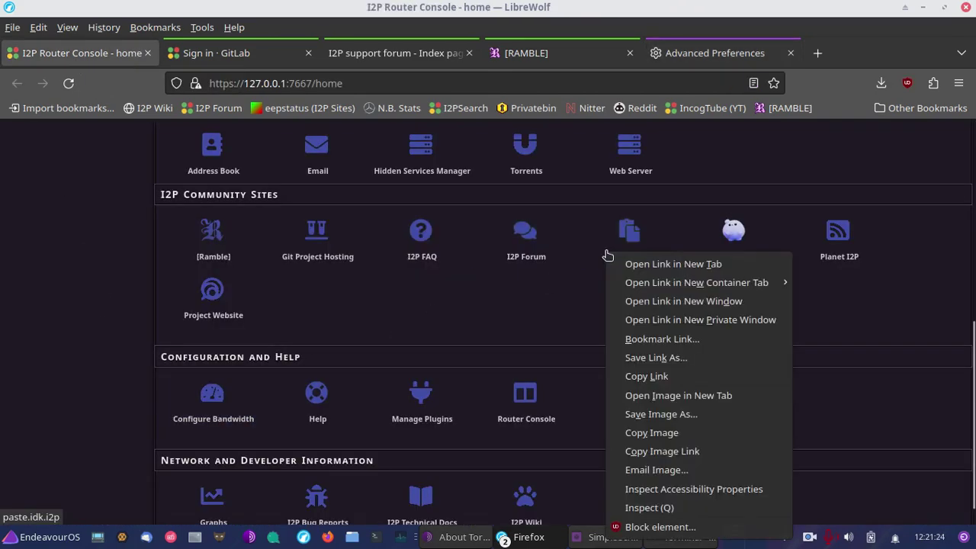
pyautogui.moveTo(678, 284)
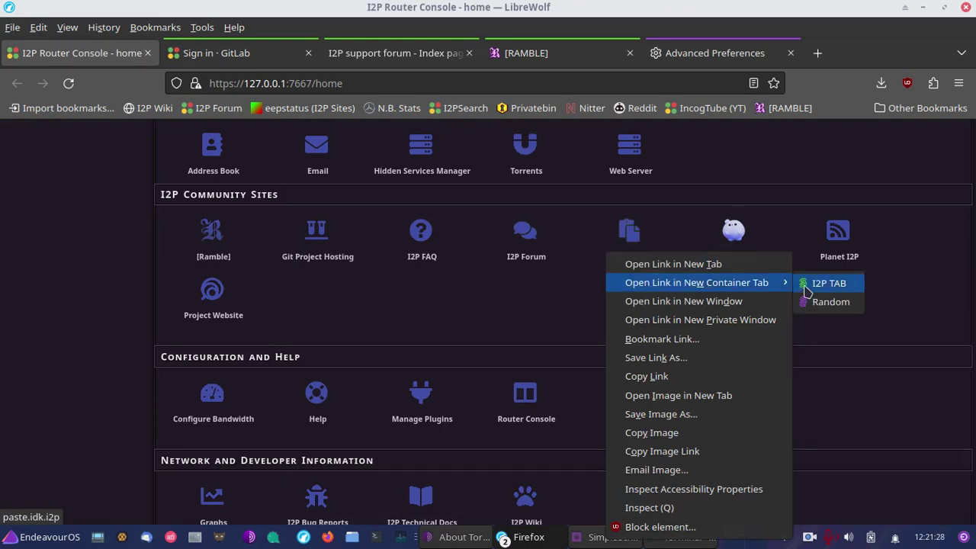
pyautogui.click(806, 292)
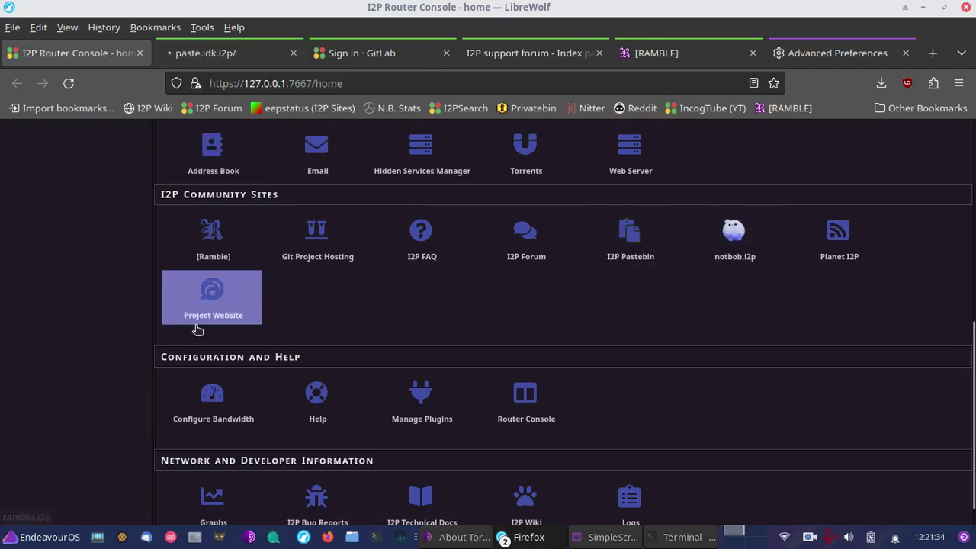
# Open Planet I2P in a new I2P container tab and switch to the loading planet.i2p tab.
pyautogui.rightClick(824, 250)
pyautogui.moveTo(861, 279)
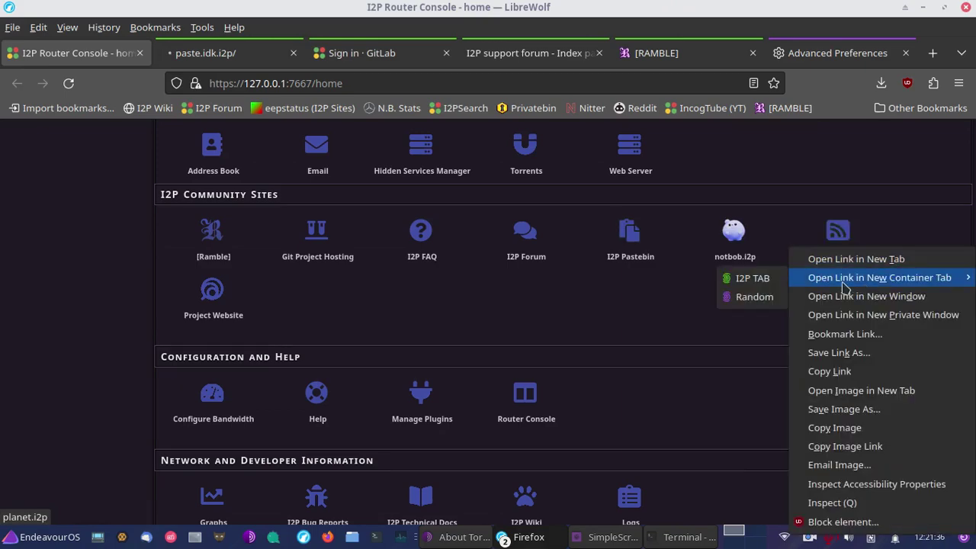
pyautogui.click(736, 279)
pyautogui.click(161, 51)
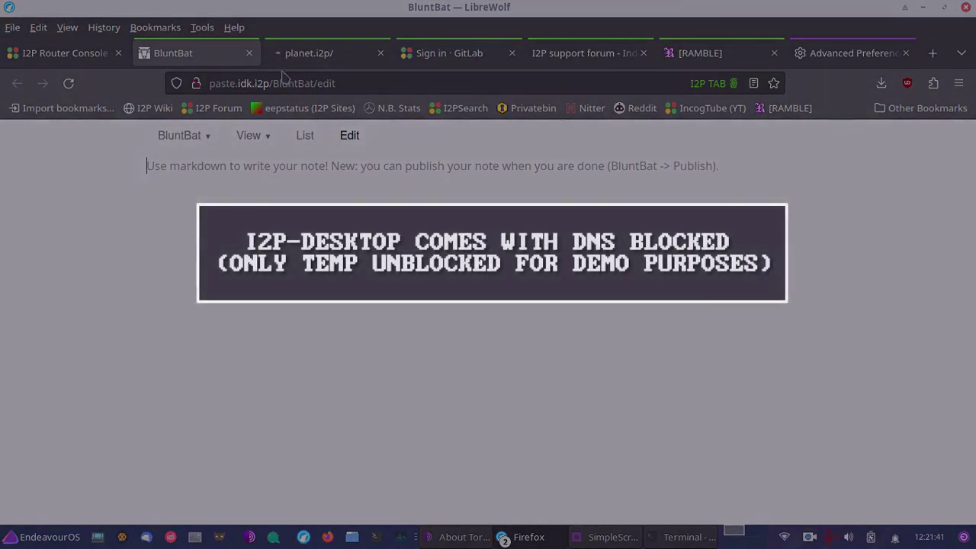
pyautogui.click(309, 58)
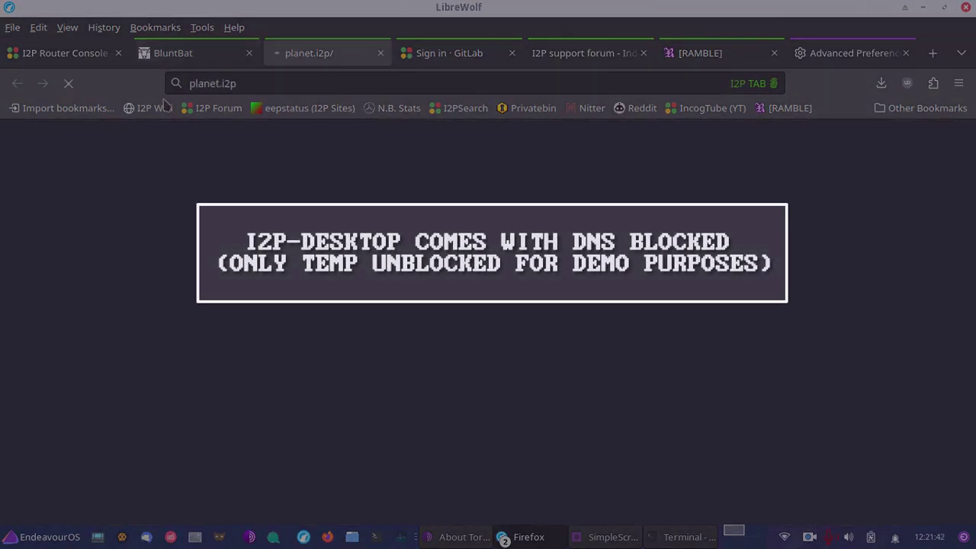
# Bring the Pi-hole window forward and reload the query log.
pyautogui.click(528, 539)
pyautogui.click(533, 473)
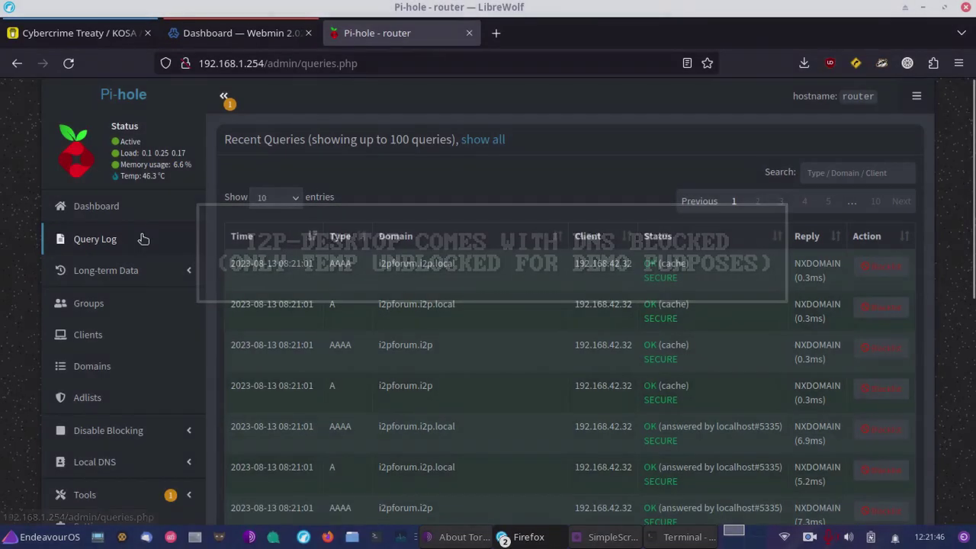
pyautogui.click(68, 63)
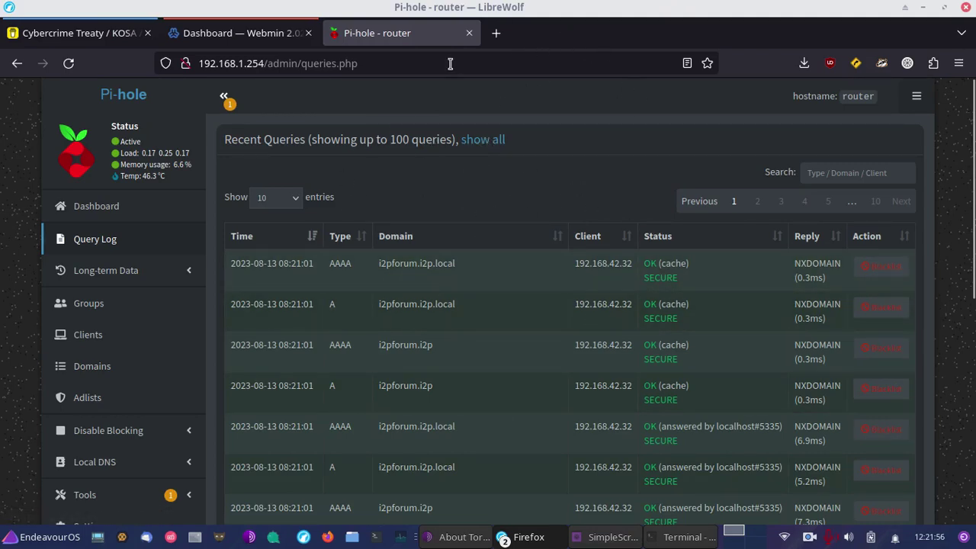
# Scroll the query log, which has nothing newer than 08:21:01, then return to the I2P Planet window.
pyautogui.click(526, 536)
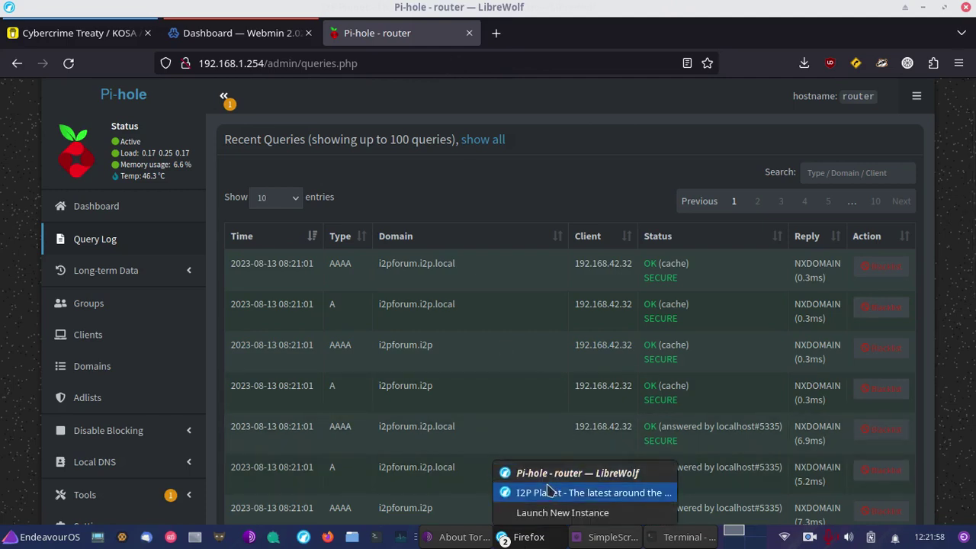
pyautogui.click(536, 202)
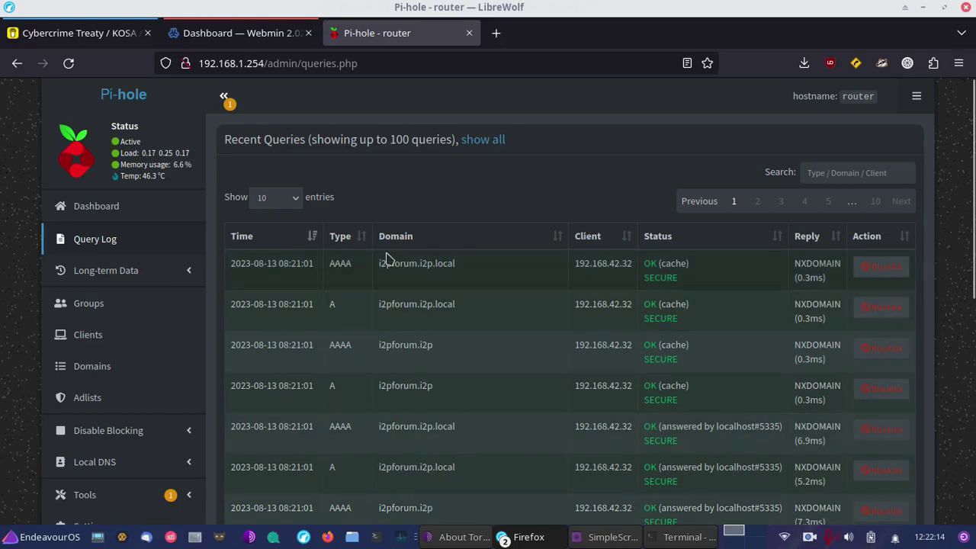
pyautogui.scroll(-1, 398, 308)
pyautogui.scroll(-2, 396, 304)
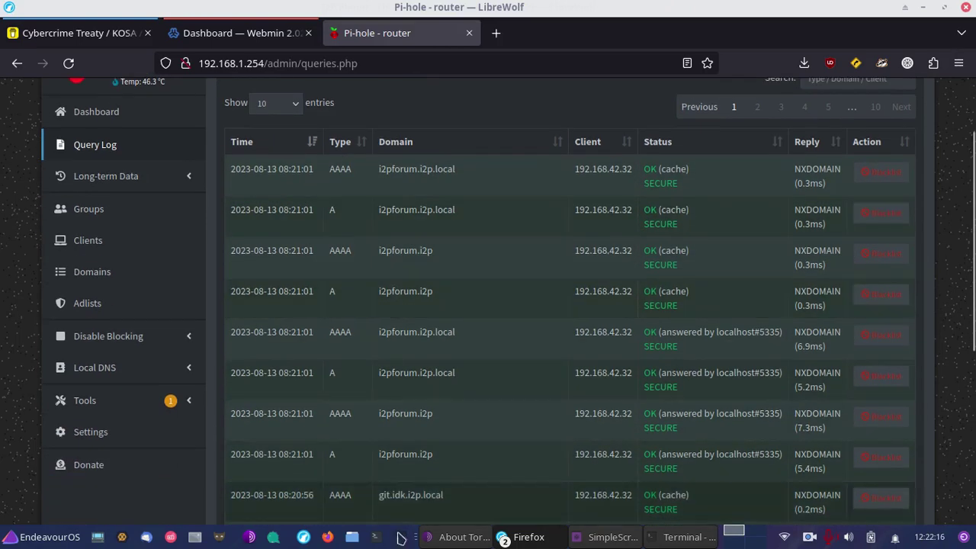
pyautogui.scroll(2, 392, 289)
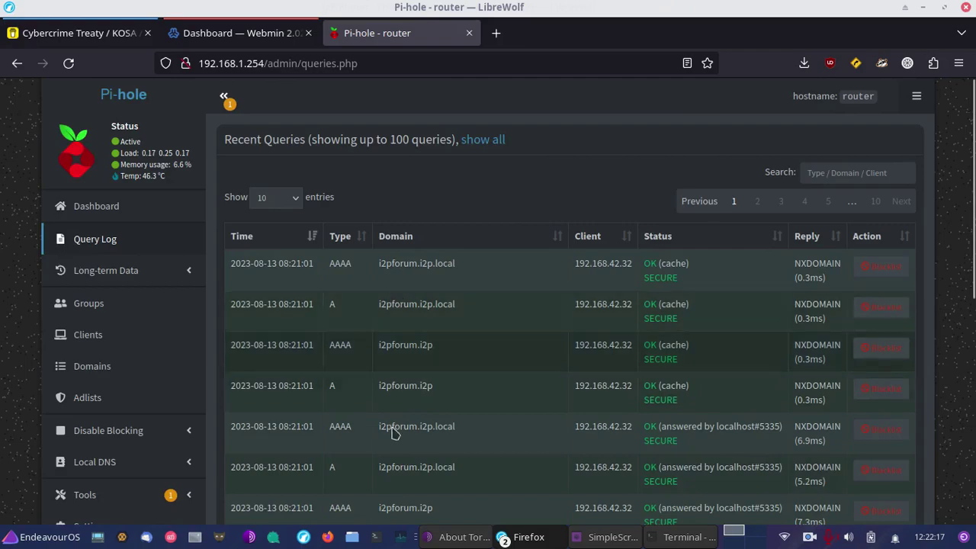
pyautogui.click(526, 537)
pyautogui.click(573, 492)
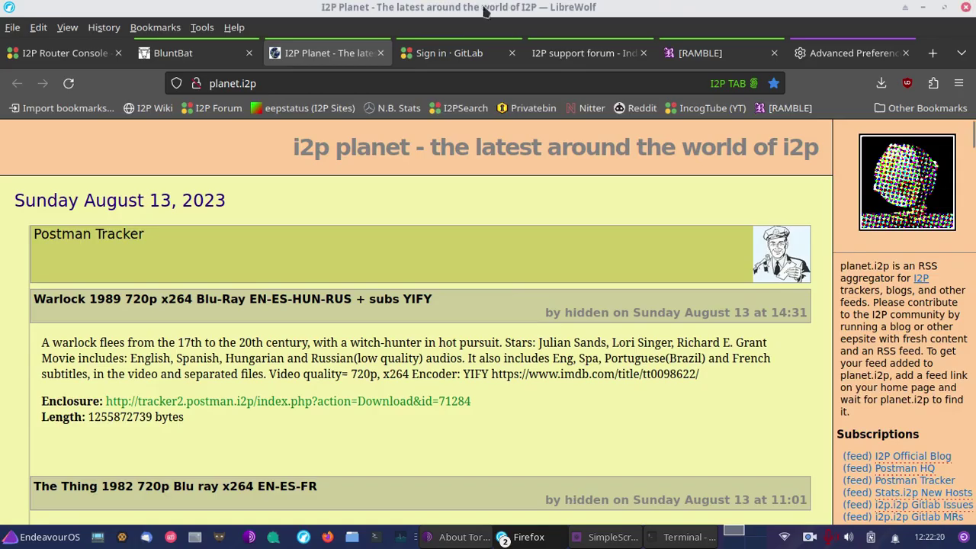
# Check the dns-filtered about:config, where network.dns.disabled is true.
pyautogui.click(838, 54)
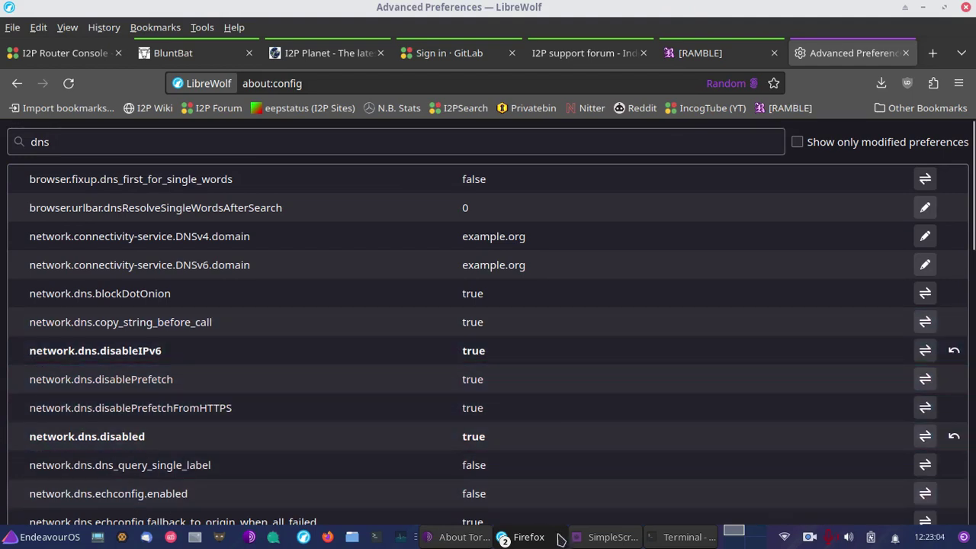
pyautogui.click(523, 540)
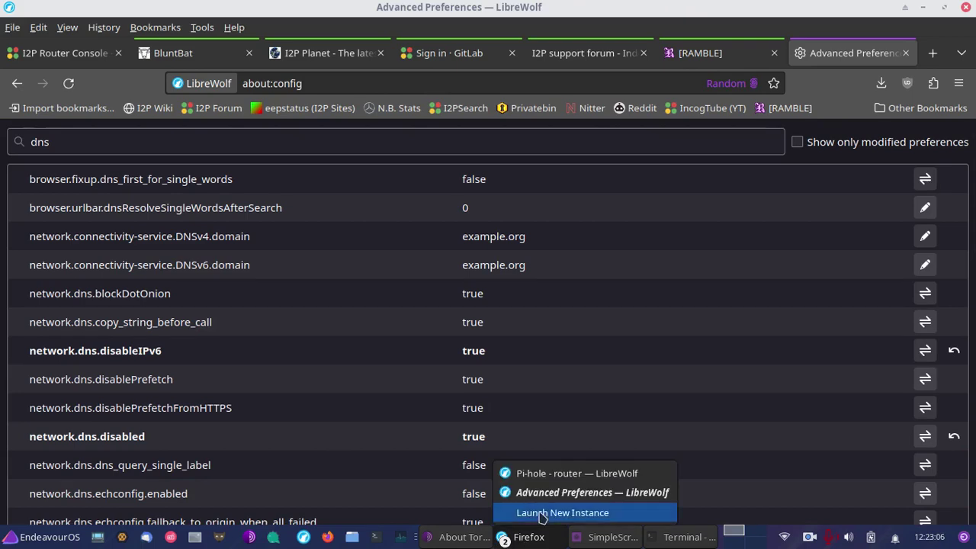
# Bring the Pi-hole query log forward; its newest entries are still the 08:21:01 i2pforum lookups.
pyautogui.click(562, 468)
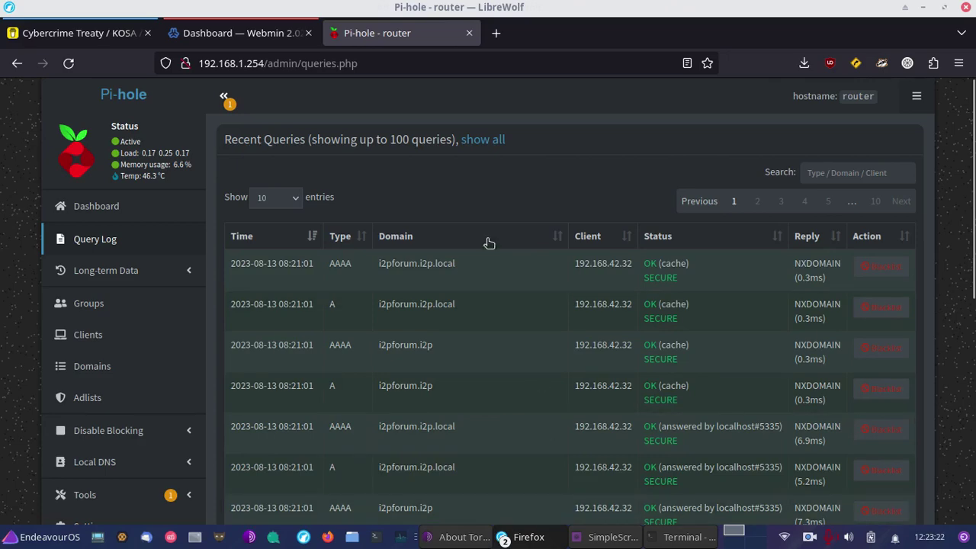
pyautogui.click(538, 535)
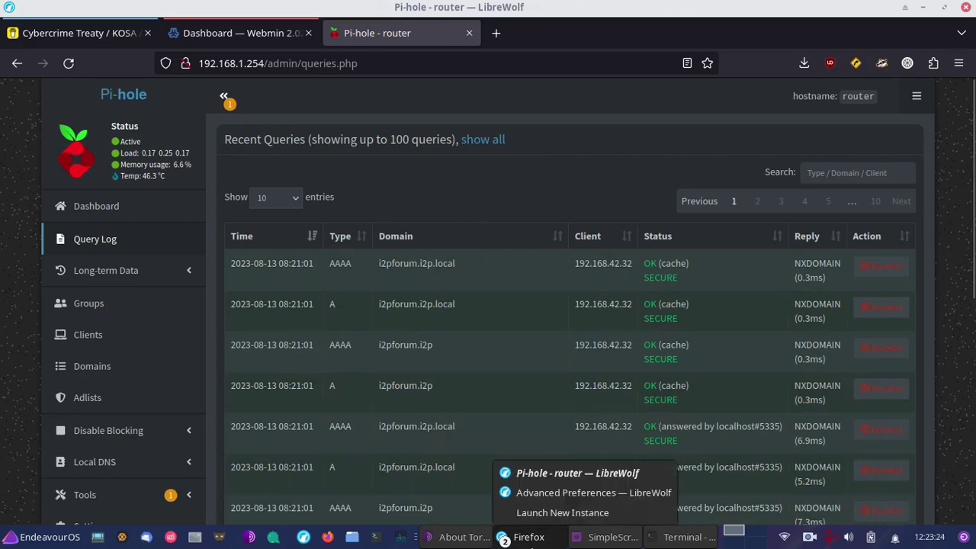
# Switch to the about:config window and check that network.dns.disabled and network.dns.disableIPv6 are true.
pyautogui.click(544, 491)
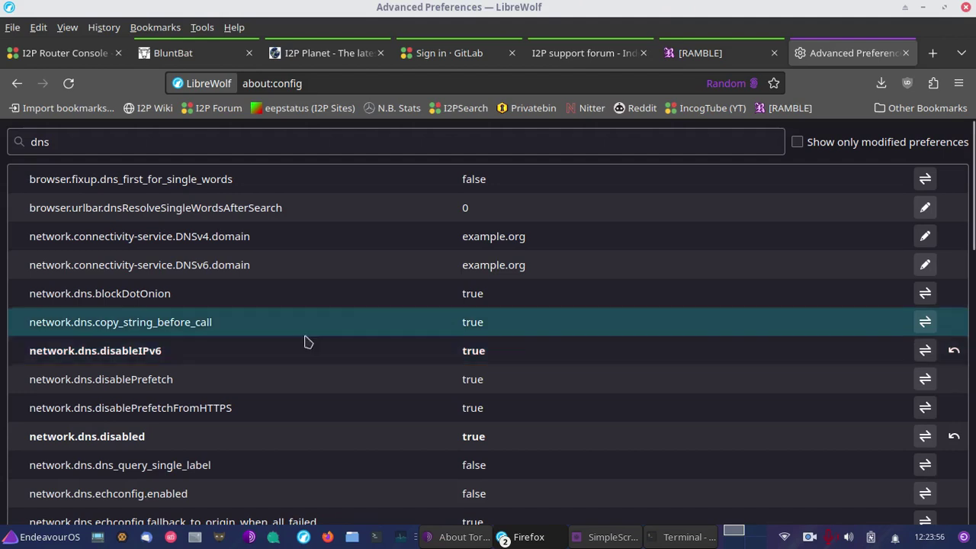
pyautogui.click(523, 385)
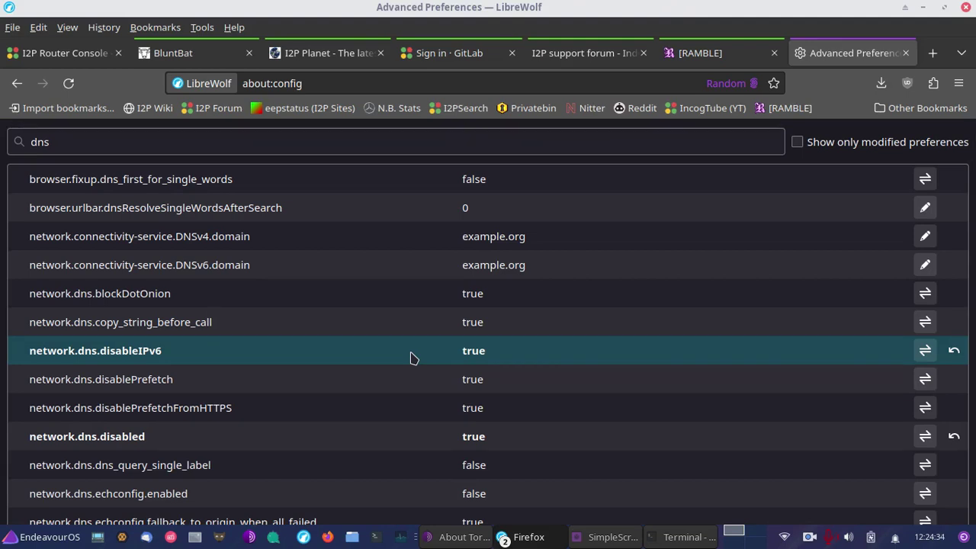
# Bring the Pi-hole query log forward and scroll through it, confirming nothing newer than 08:21:01.
pyautogui.click(534, 537)
pyautogui.click(518, 468)
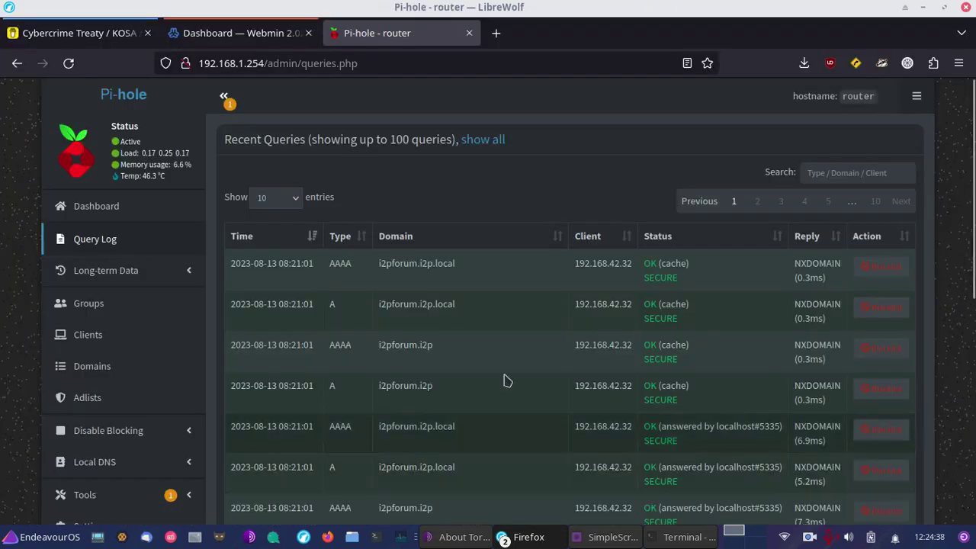
pyautogui.scroll(-4, 553, 291)
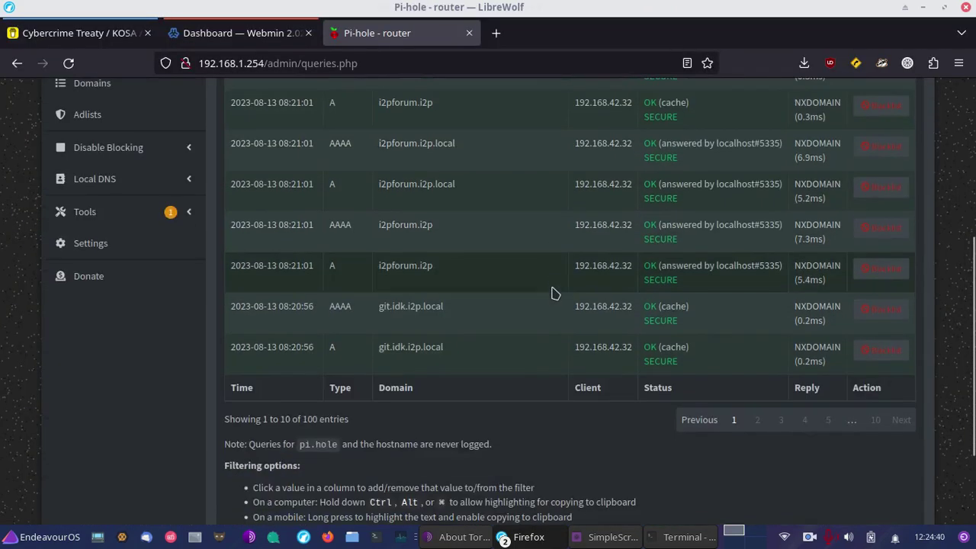
pyautogui.scroll(4, 518, 192)
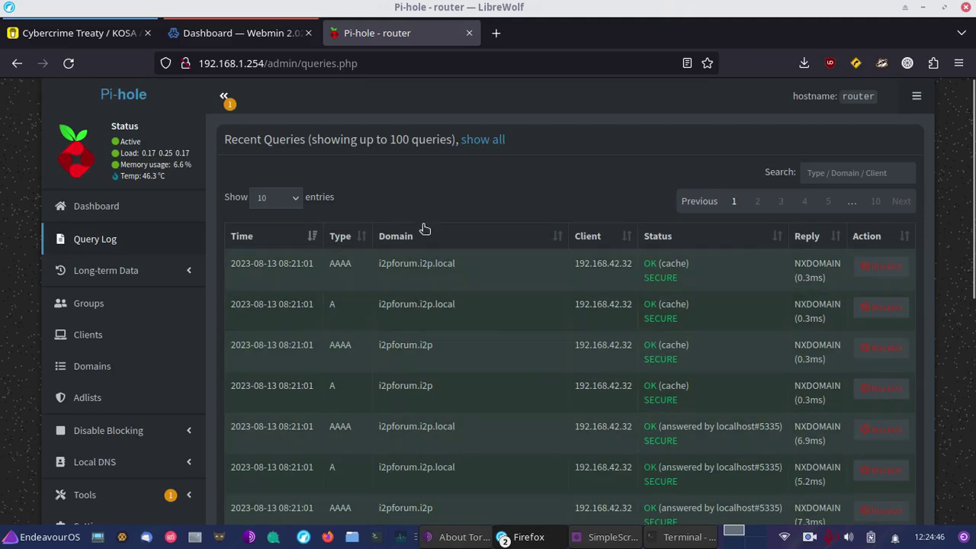
pyautogui.click(524, 534)
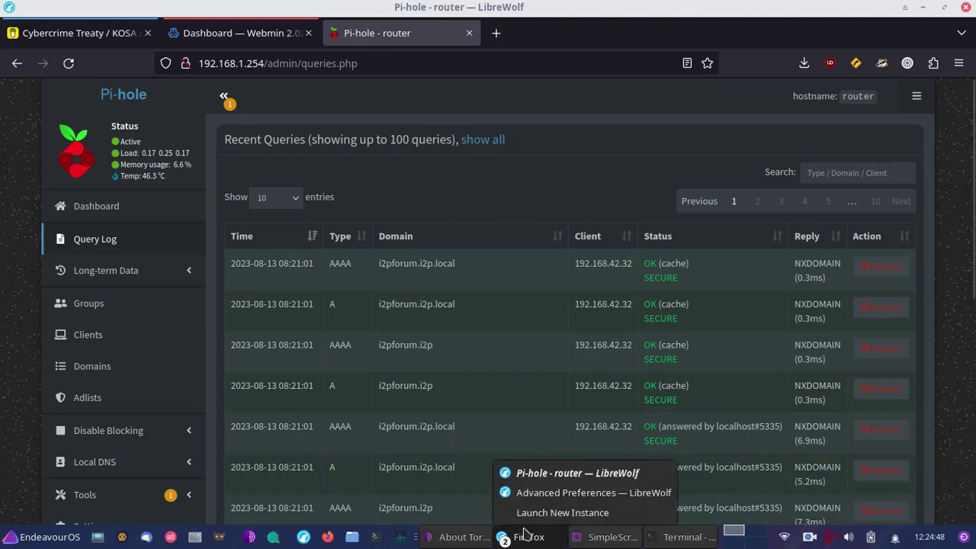
# Switch to the Advanced Preferences window, then back to the 'Pi-hole - router' query log window.
pyautogui.click(533, 494)
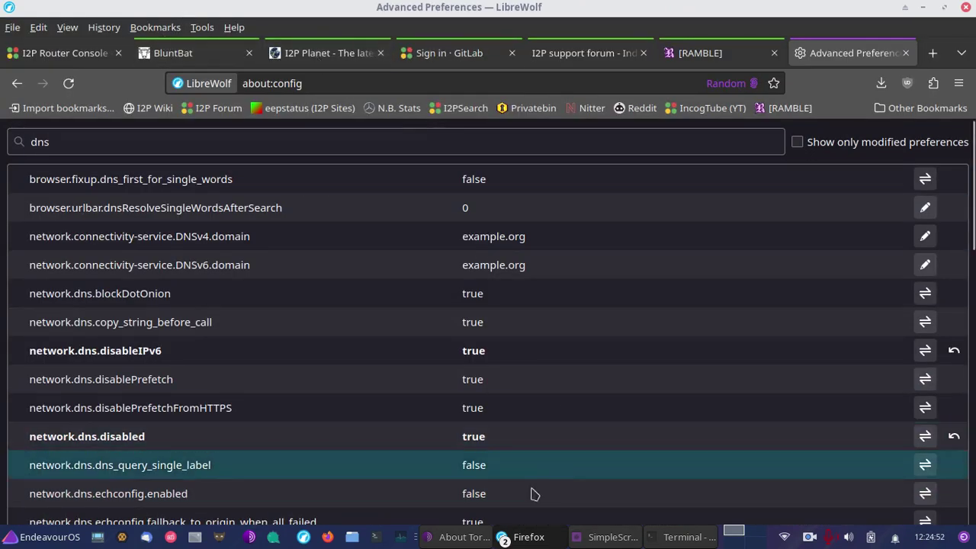
pyautogui.click(524, 537)
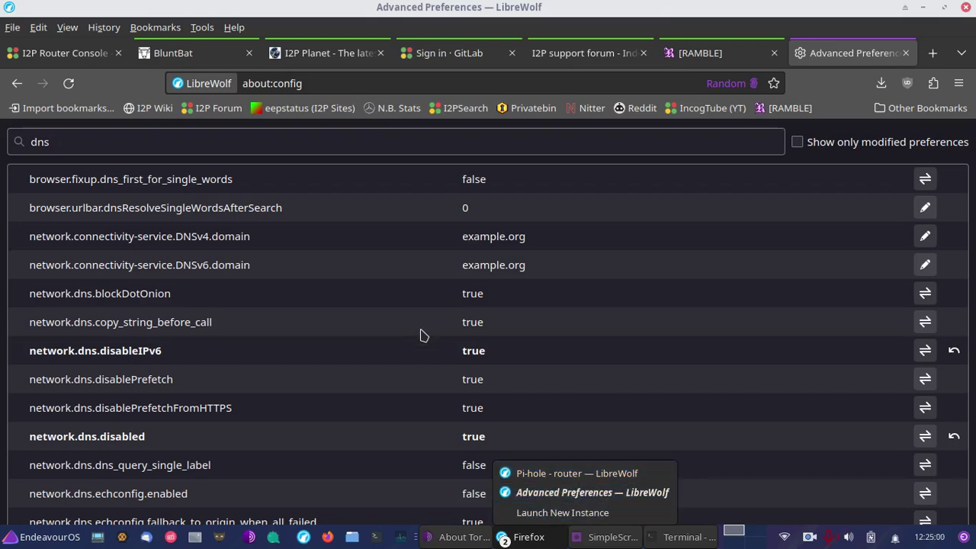
pyautogui.click(526, 474)
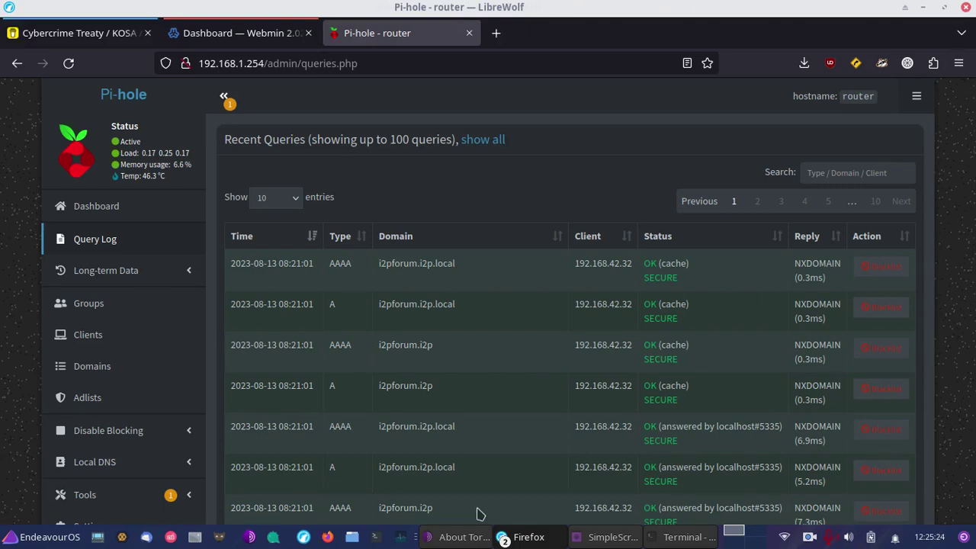
pyautogui.scroll(-5, 427, 328)
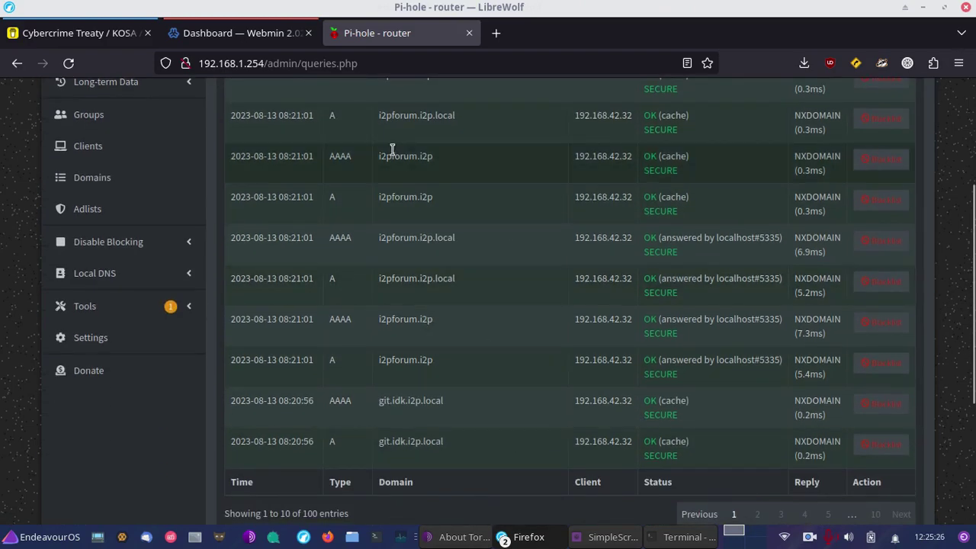